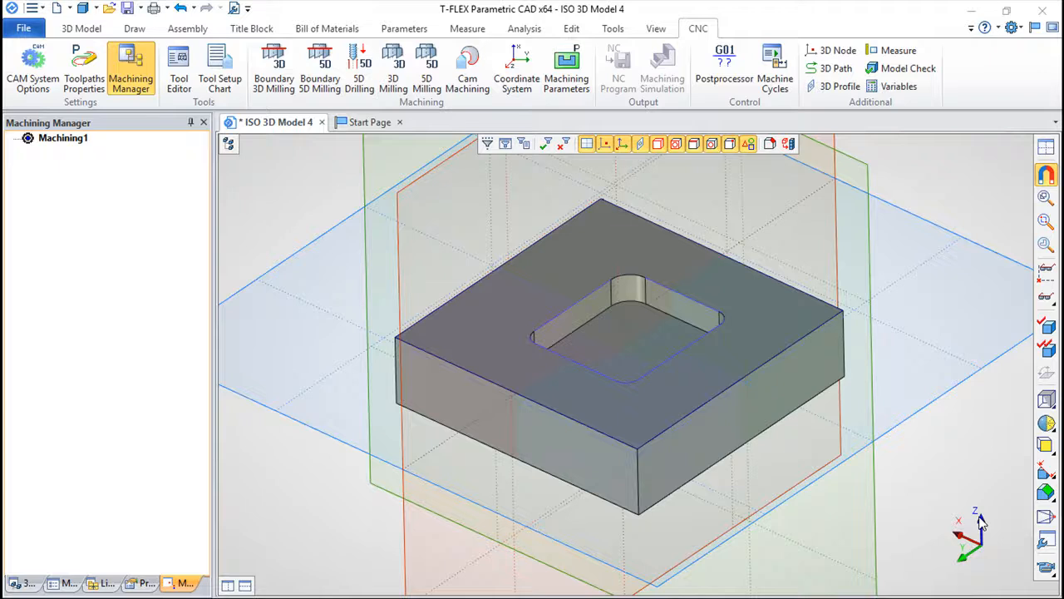
pyautogui.moveTo(832, 529); pyautogui.dragTo(802, 522, button='middle')
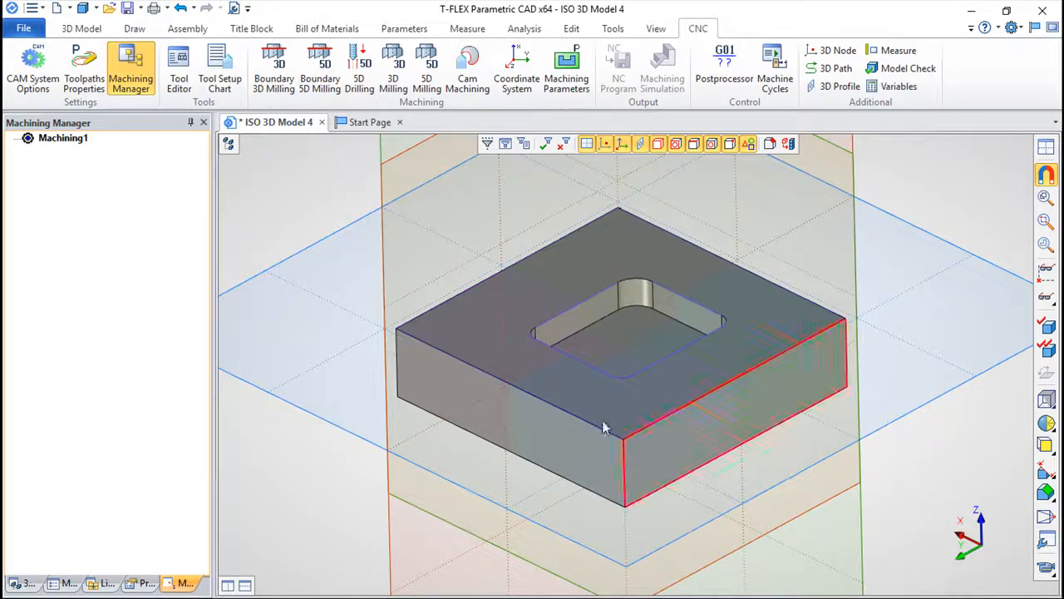
pyautogui.click(660, 329)
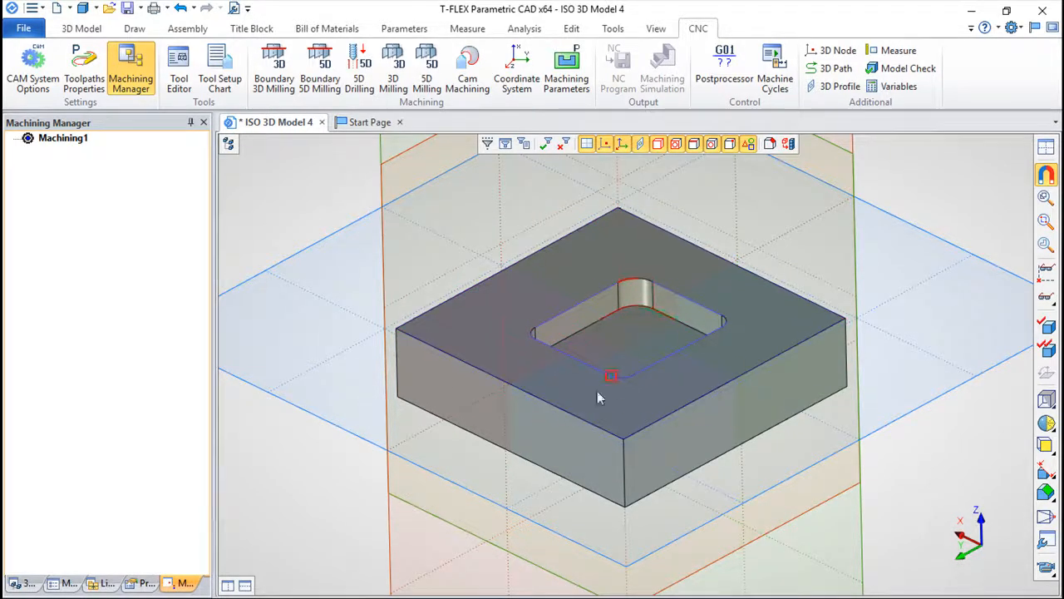
pyautogui.click(616, 243)
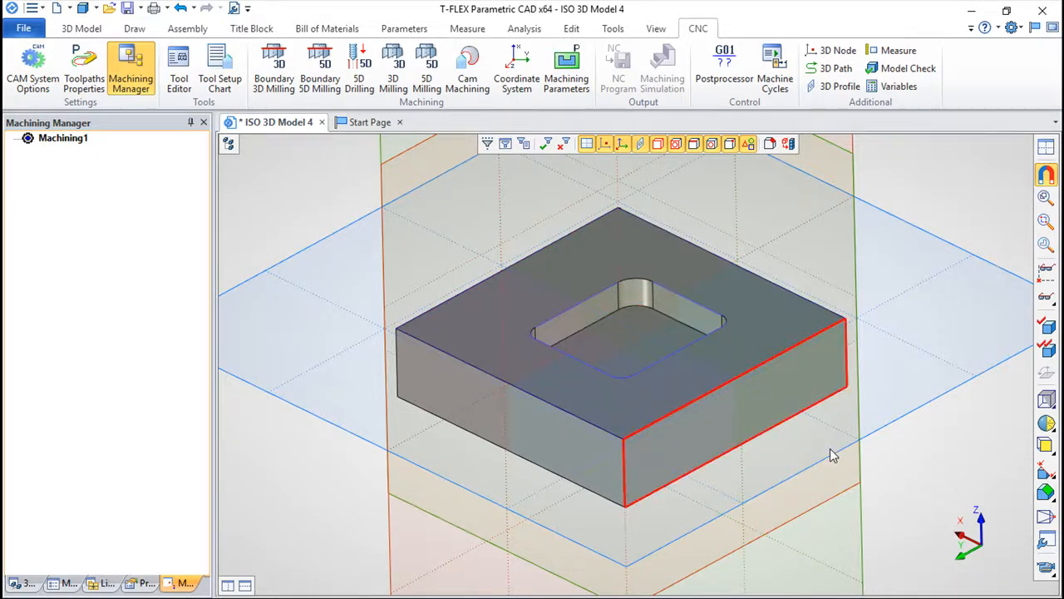
pyautogui.moveTo(883, 494); pyautogui.dragTo(807, 561, button='right')
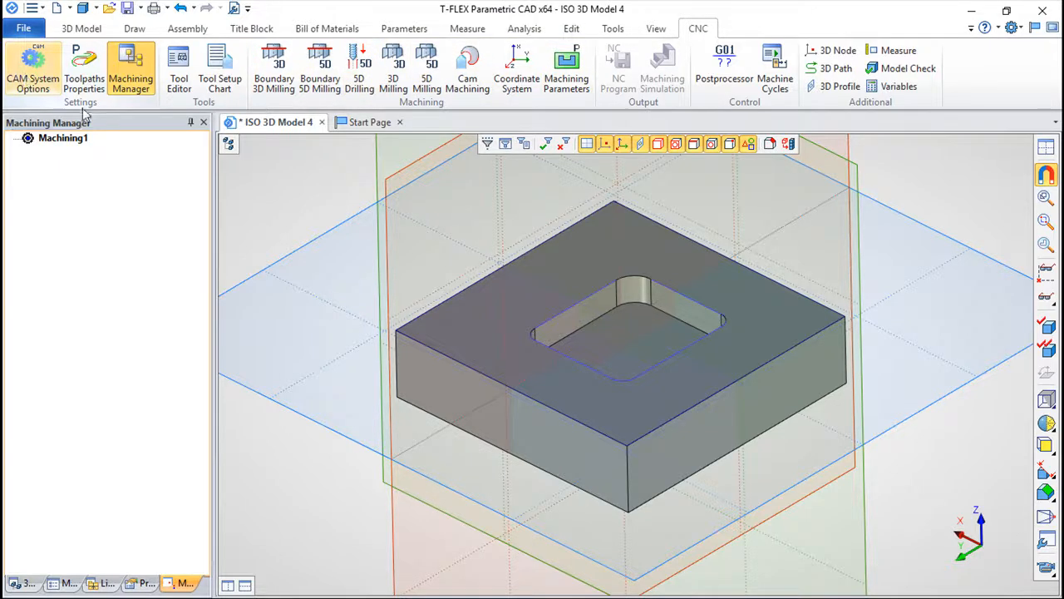
# Review the CAM system options, checking the working folder assigned to postprocessors.
pyautogui.click(31, 65)
pyautogui.moveTo(524, 166); pyautogui.dragTo(432, 239)
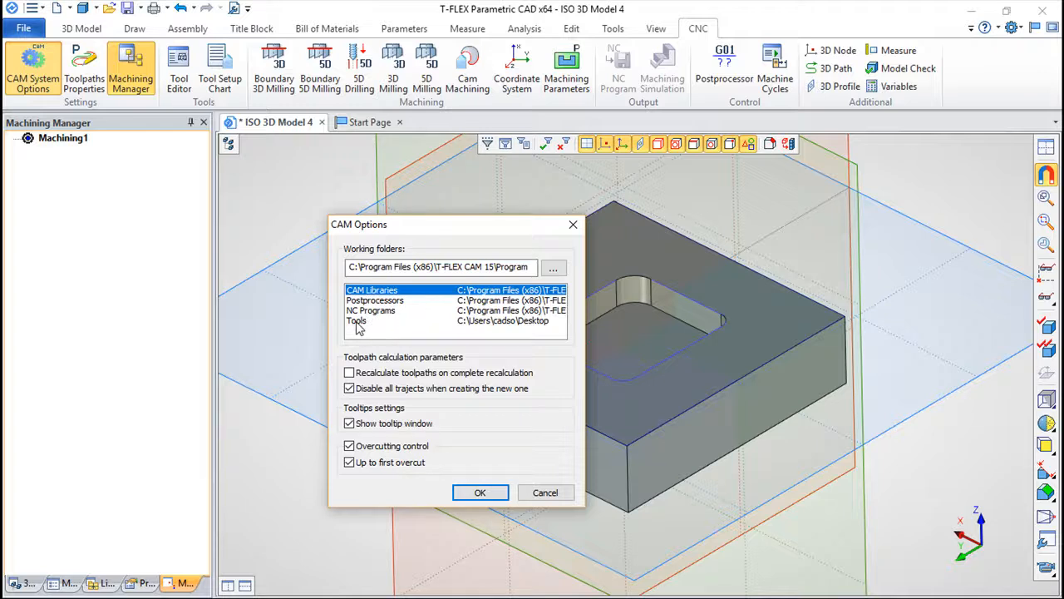
pyautogui.click(372, 301)
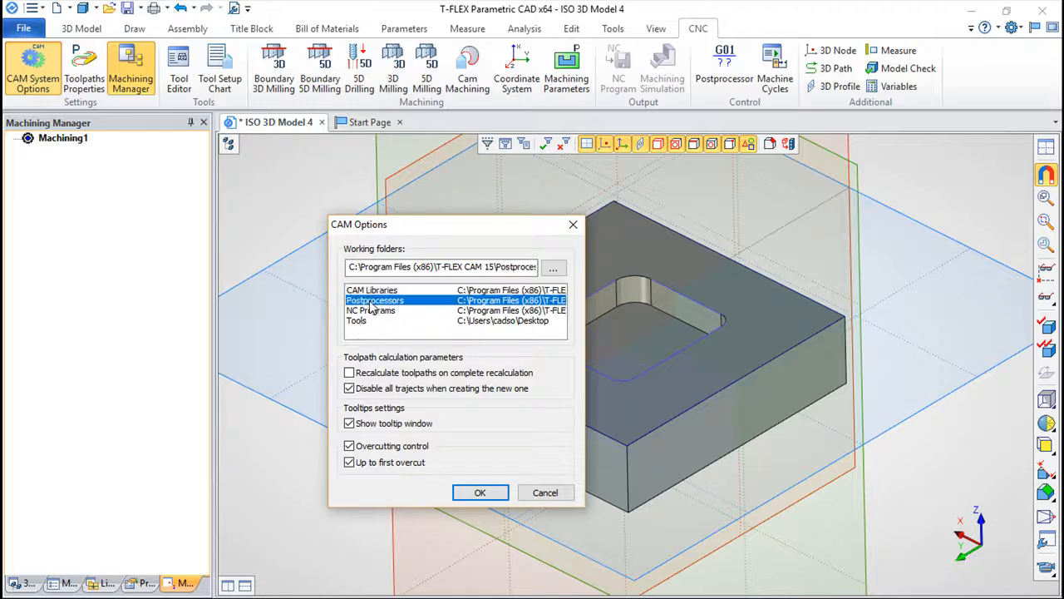
pyautogui.click(553, 267)
pyautogui.moveTo(443, 248); pyautogui.dragTo(703, 224)
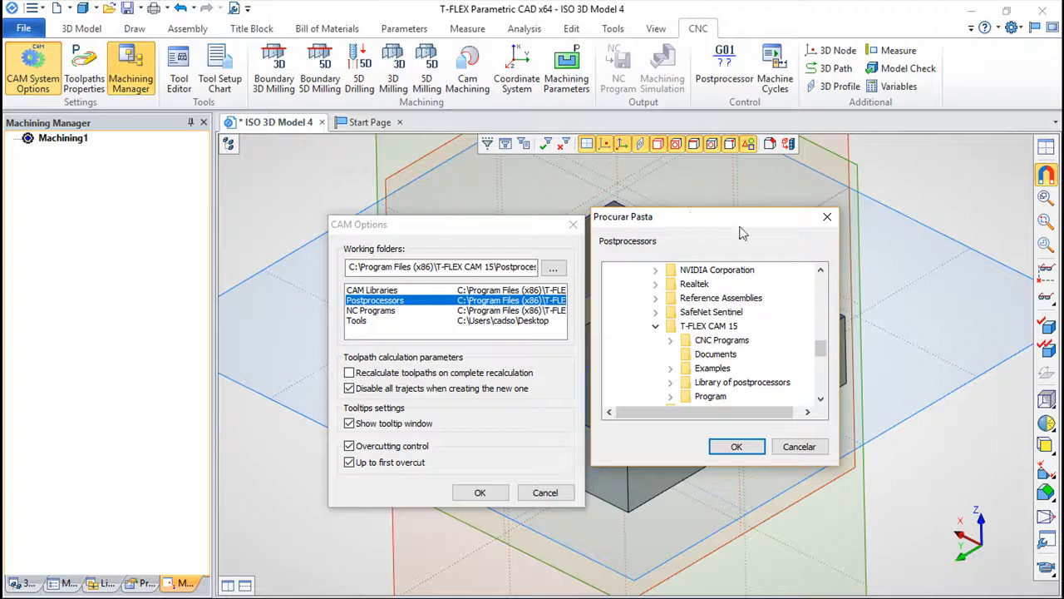
pyautogui.click(737, 448)
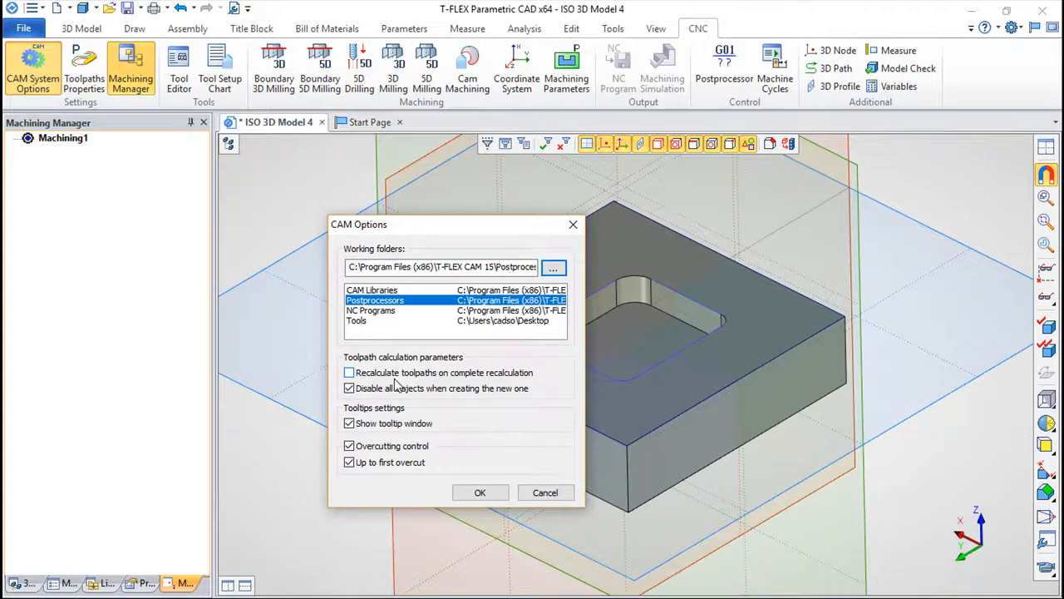
pyautogui.click(481, 493)
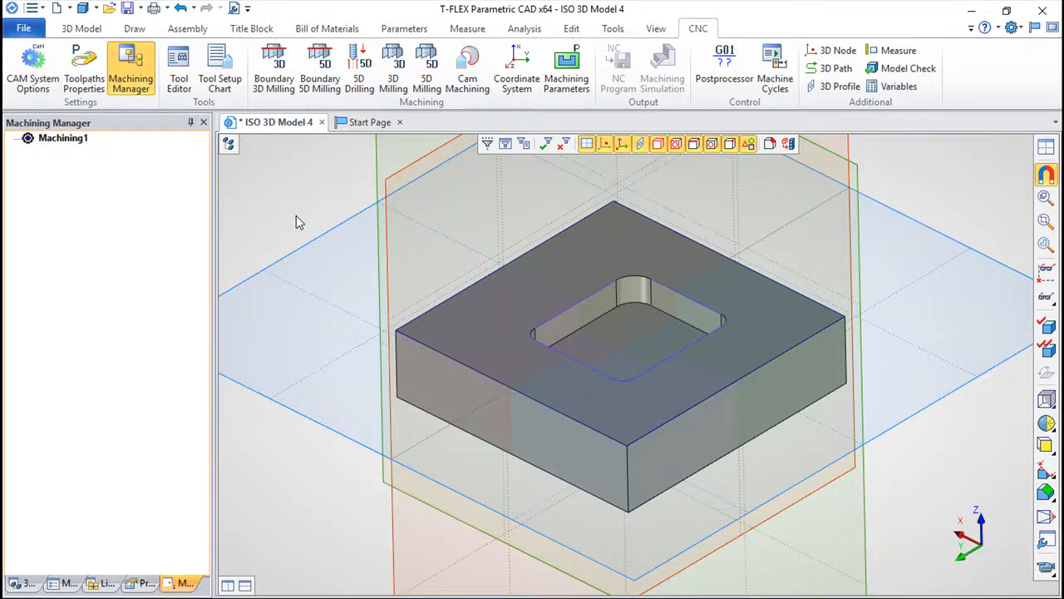
# Create a 3D boundary rough milling toolpath on the pocketed block using the Zigzag pass type.
pyautogui.click(273, 66)
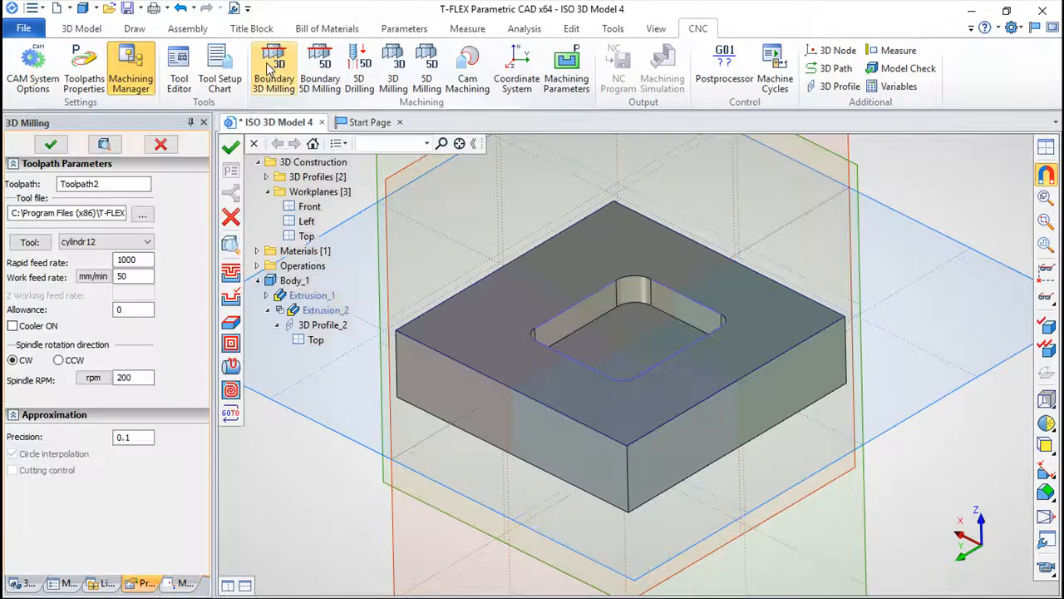
pyautogui.click(287, 283)
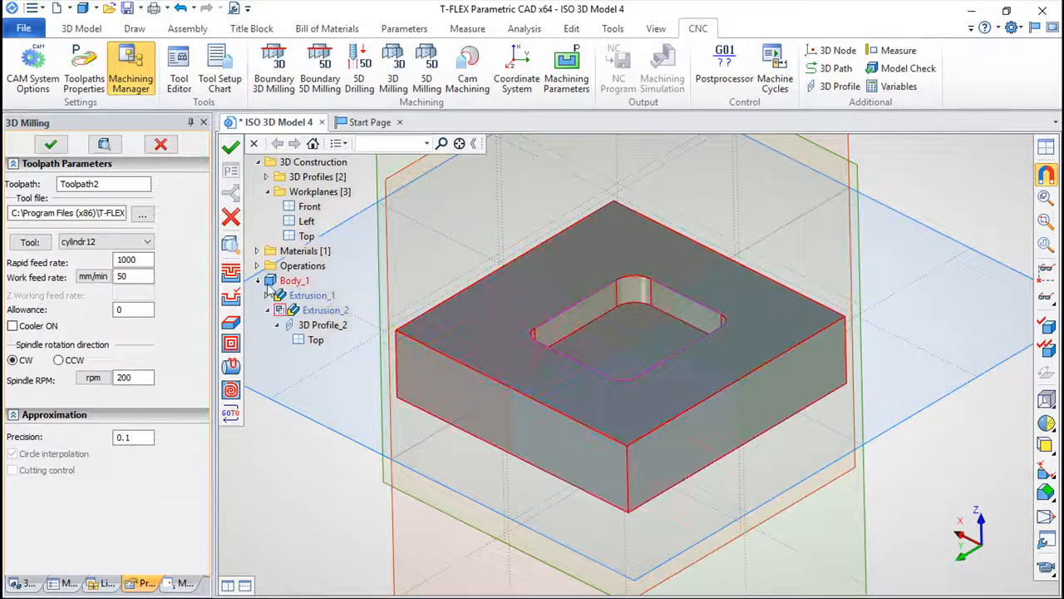
pyautogui.click(233, 275)
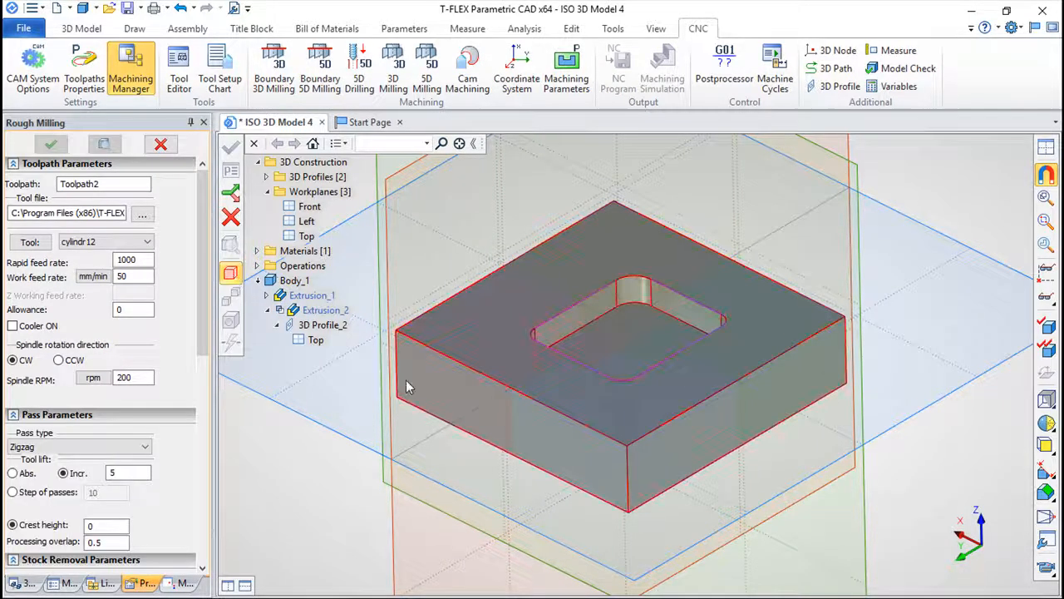
pyautogui.click(484, 393)
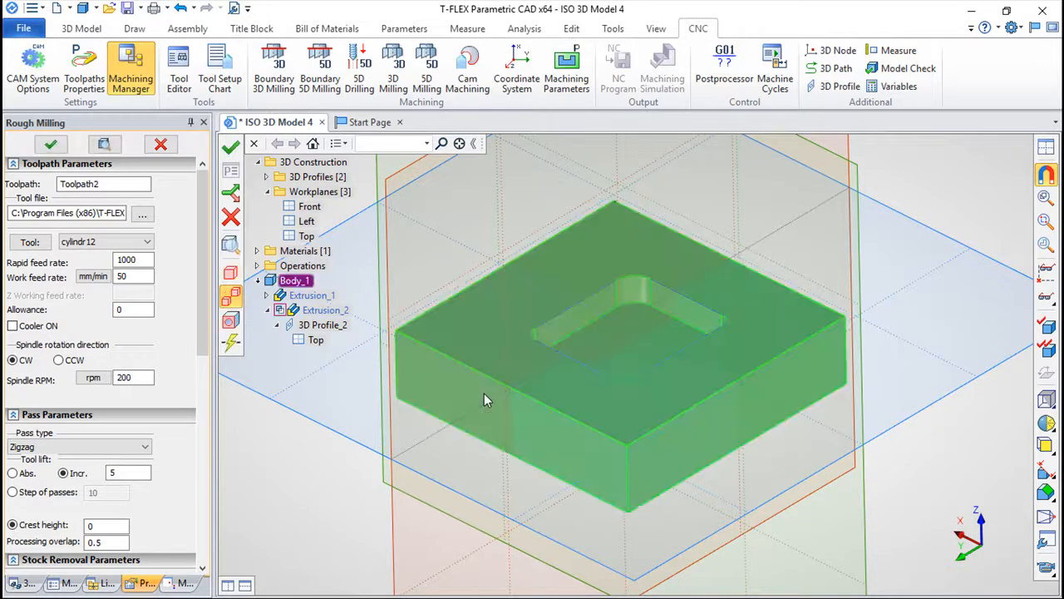
pyautogui.click(232, 150)
# Examine the zigzag roughing toolpath inside the pocket from several angles.
pyautogui.scroll(3, 514, 312)
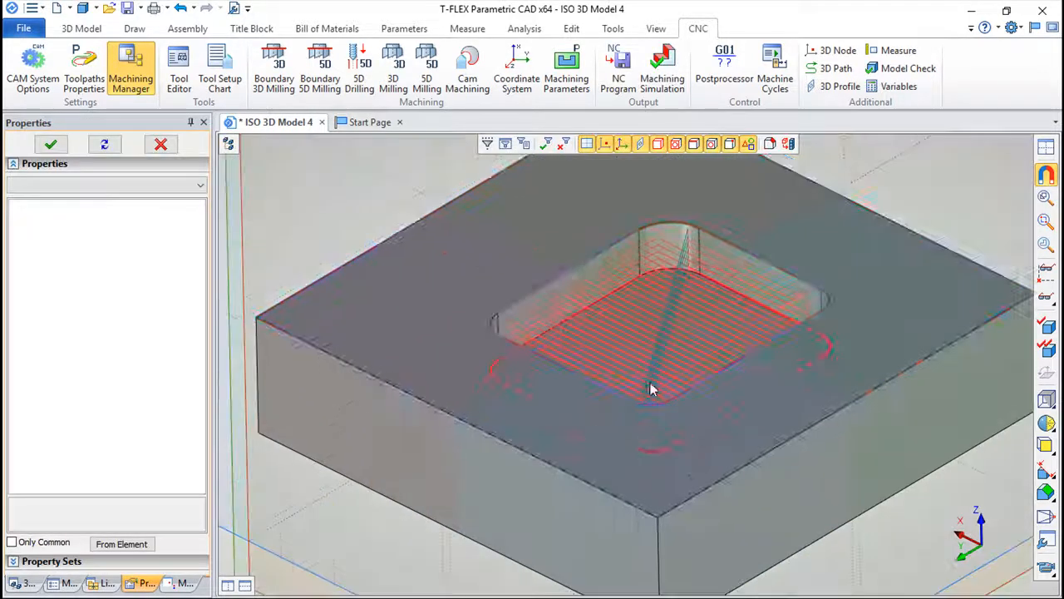
pyautogui.moveTo(688, 448); pyautogui.dragTo(674, 506)
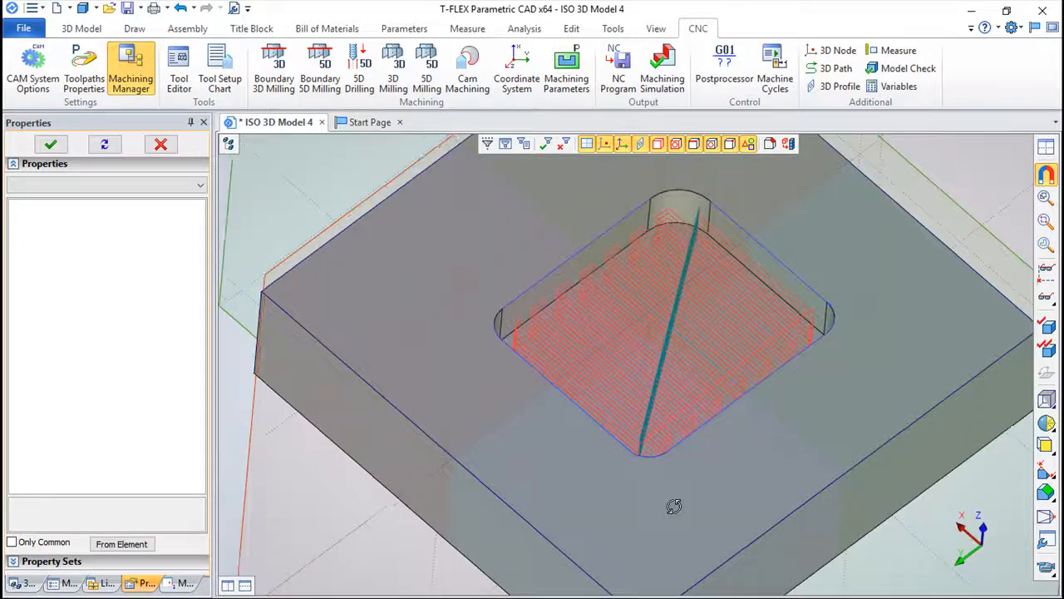
pyautogui.moveTo(480, 455); pyautogui.dragTo(706, 374)
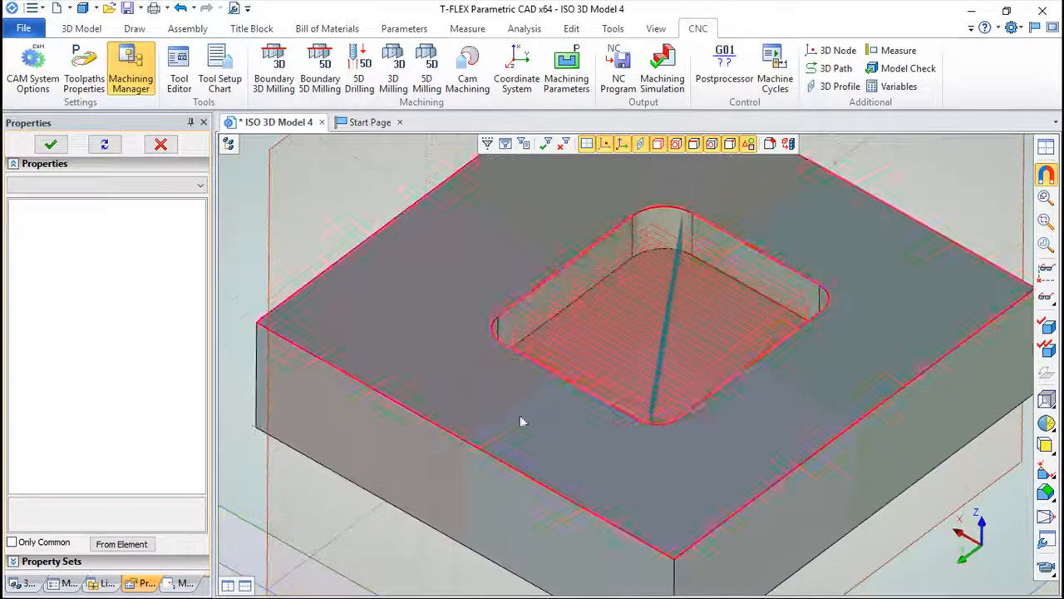
pyautogui.moveTo(559, 370); pyautogui.dragTo(530, 431)
pyautogui.moveTo(722, 458); pyautogui.dragTo(747, 442)
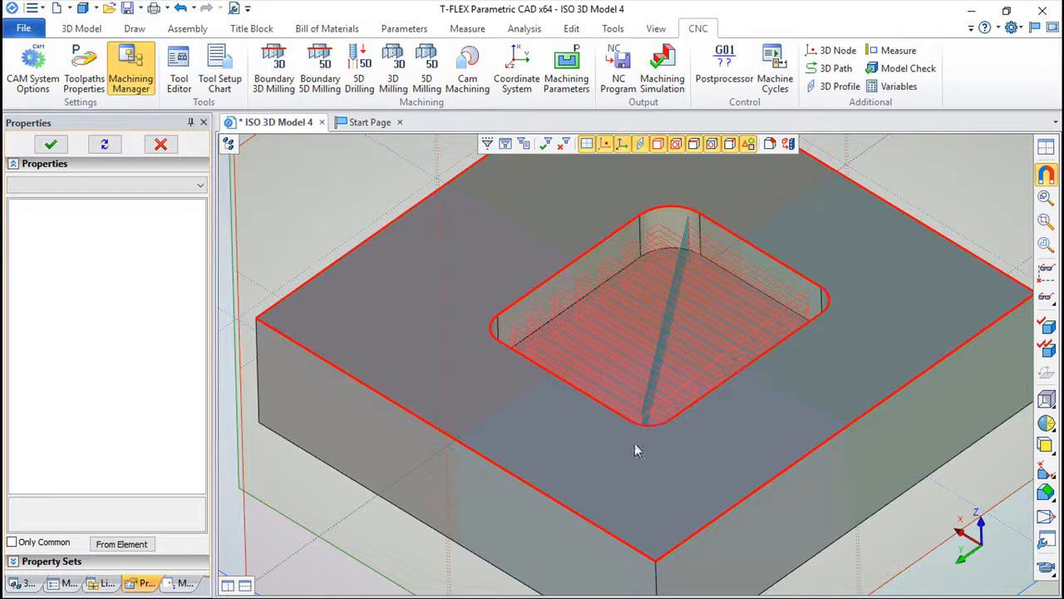
pyautogui.scroll(-1, 591, 449)
pyautogui.moveTo(661, 474); pyautogui.dragTo(684, 449)
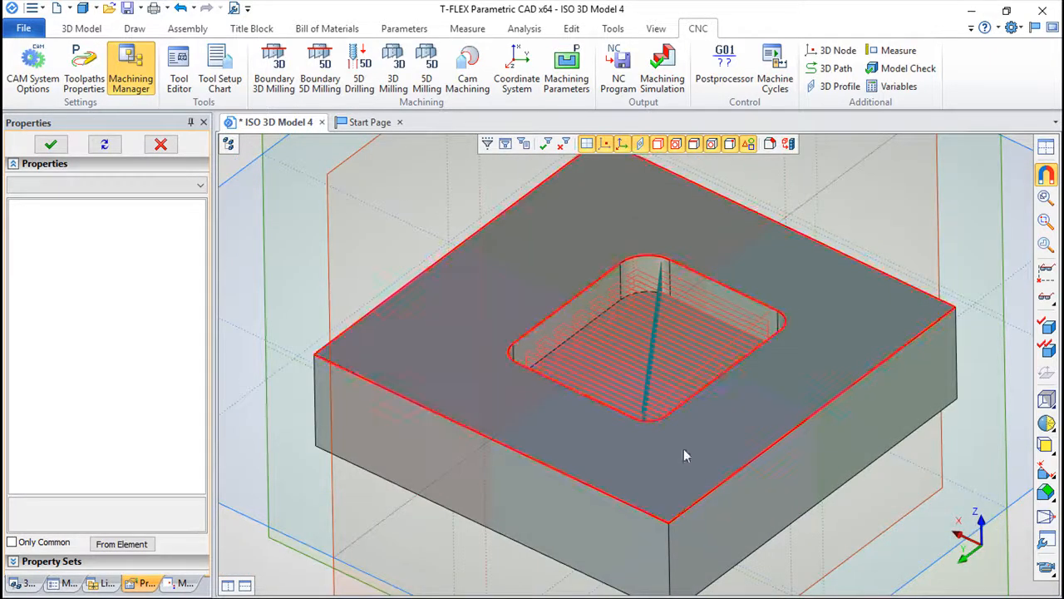
# Create a second rough milling toolpath named Toolpath3 on the block with the Spiral contoured pass type.
pyautogui.click(274, 63)
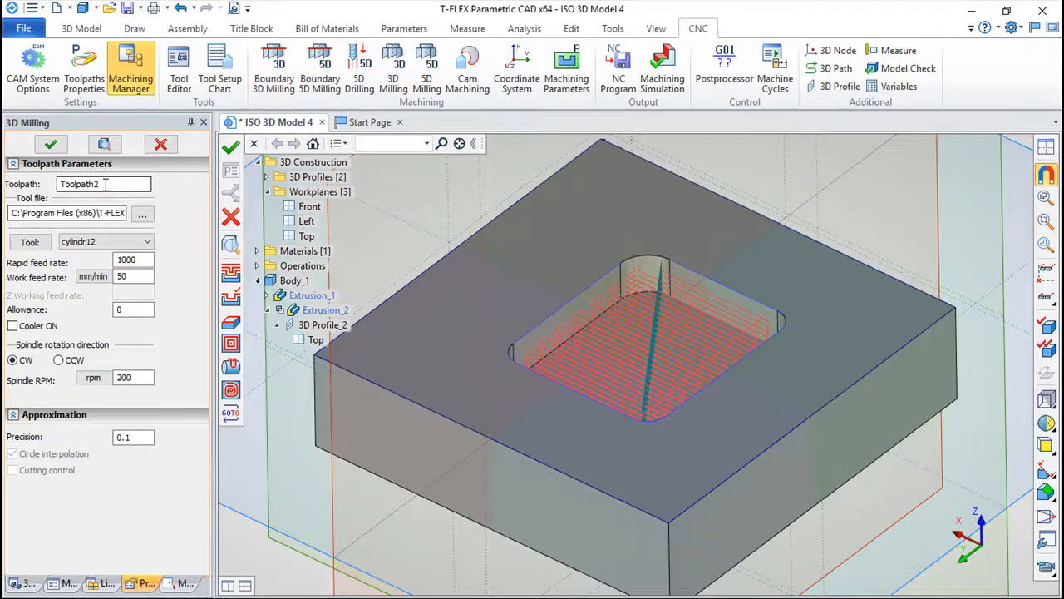
pyautogui.click(231, 271)
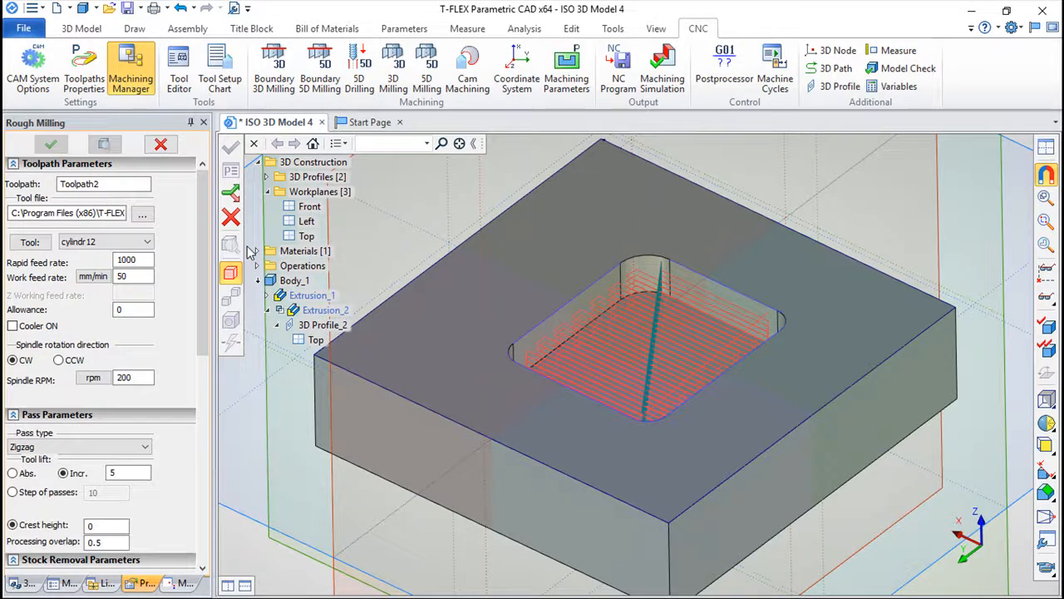
pyautogui.click(132, 182)
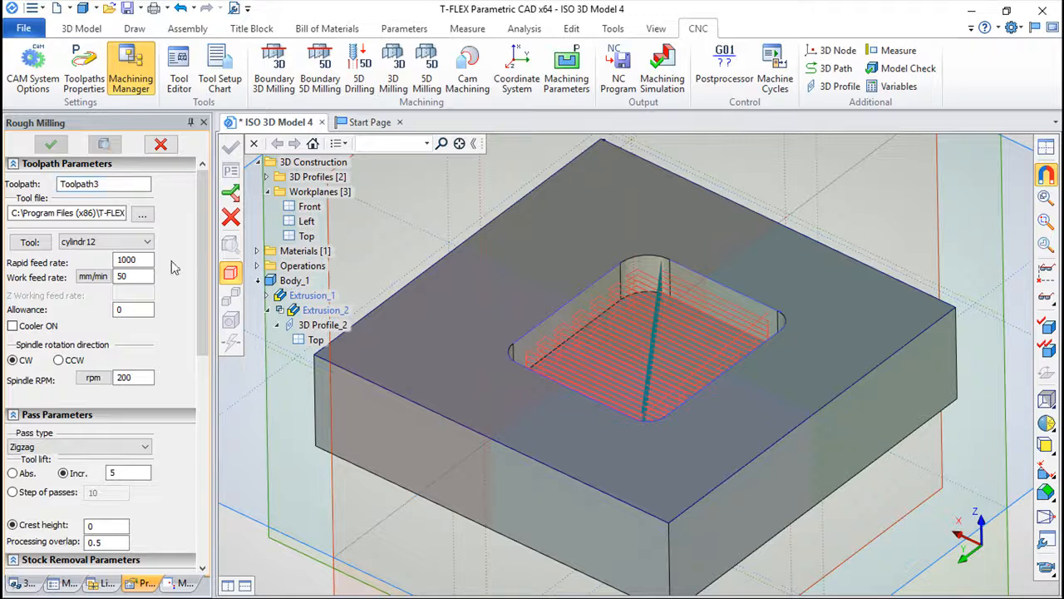
pyautogui.click(432, 454)
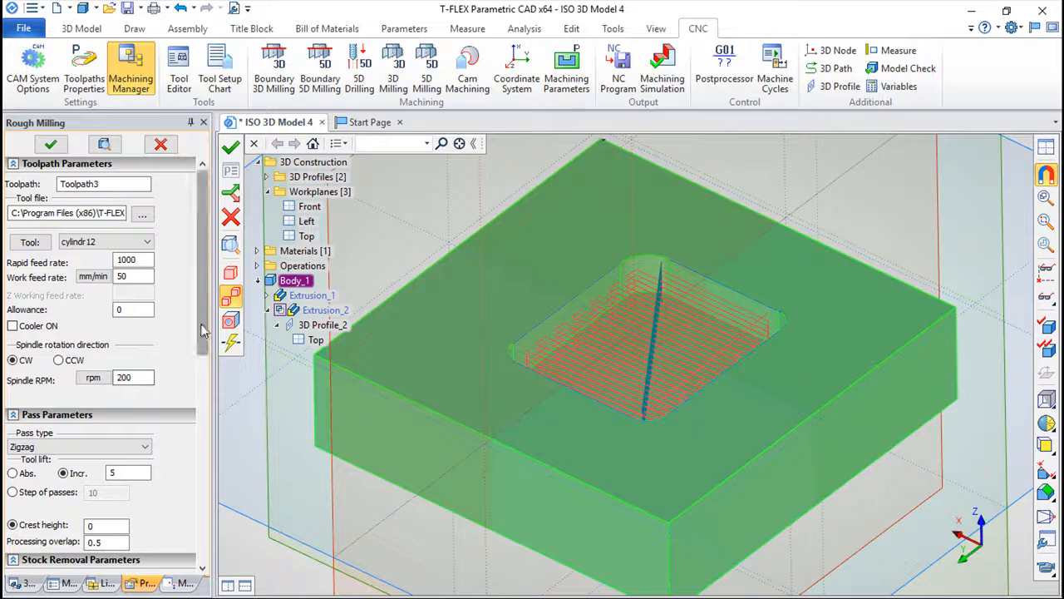
pyautogui.scroll(-2, 204, 331)
pyautogui.click(145, 382)
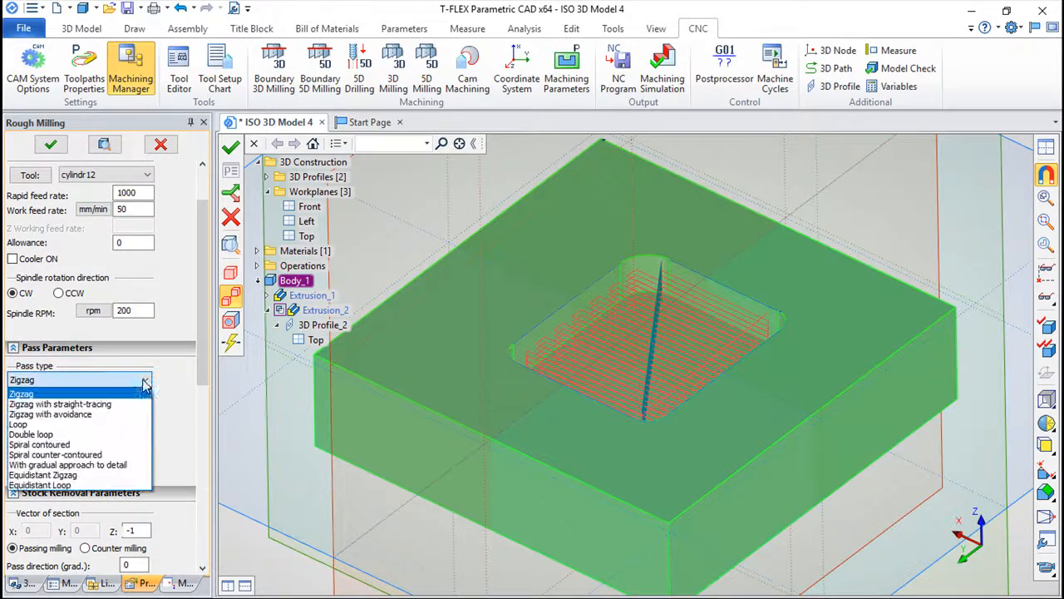
pyautogui.click(61, 446)
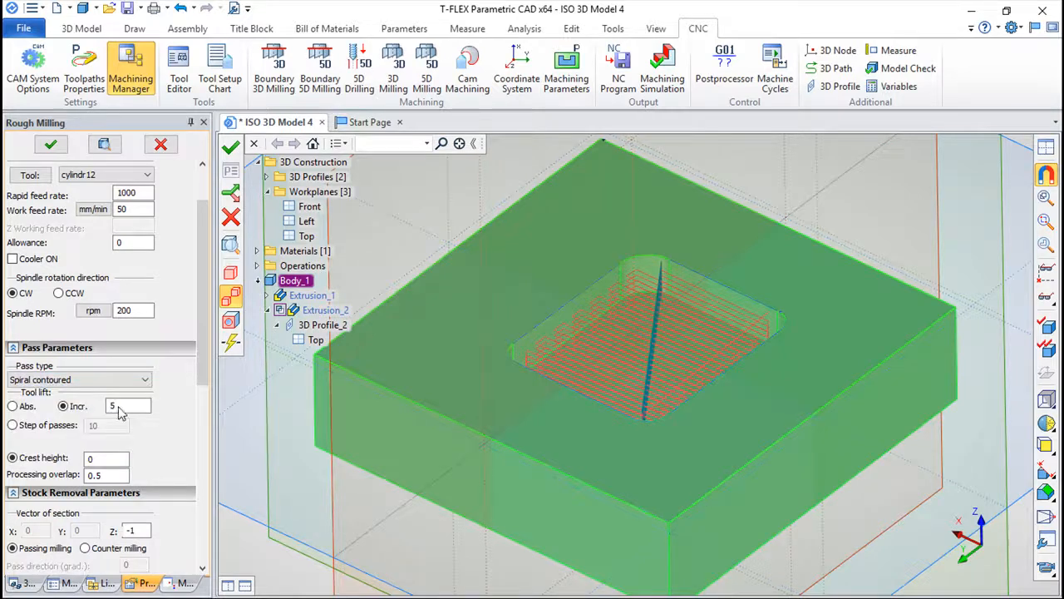
pyautogui.click(230, 145)
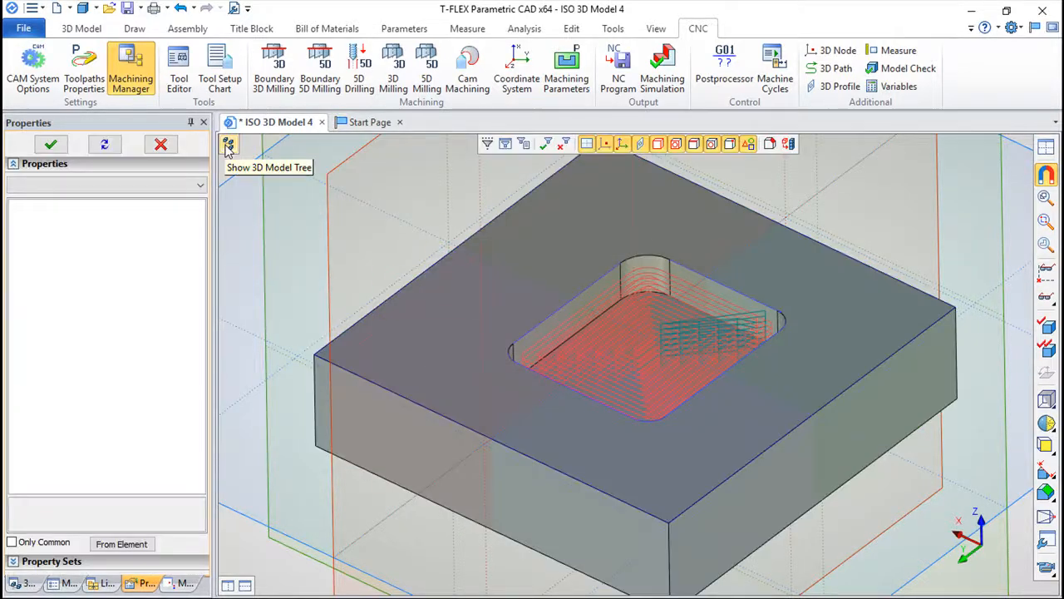
# Examine the spiral toolpath inside the pocket and check the toolpaths listed under Machining1.
pyautogui.scroll(2, 706, 388)
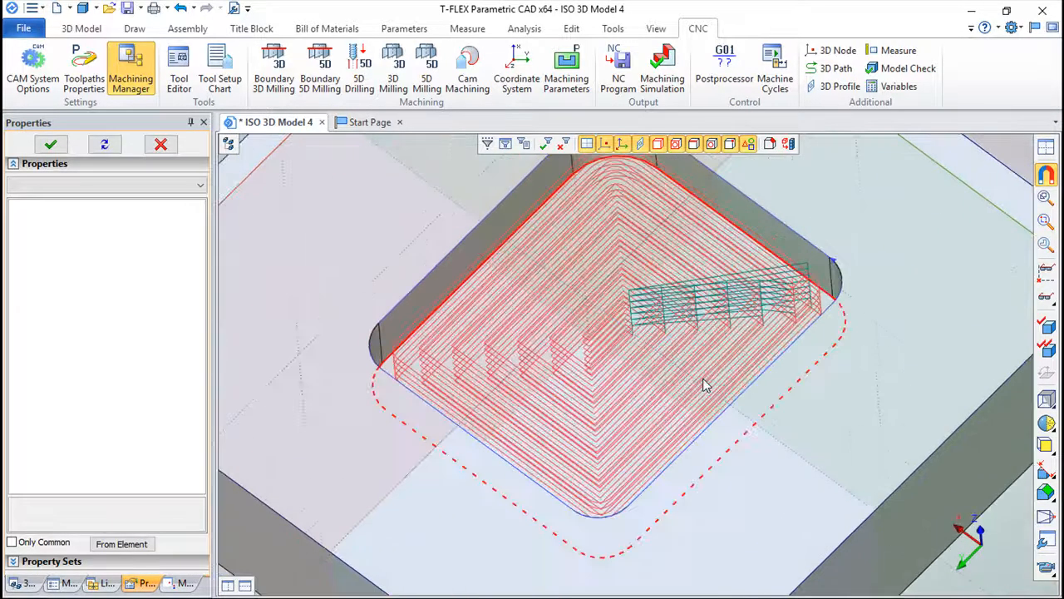
pyautogui.scroll(-1, 706, 441)
pyautogui.moveTo(601, 456); pyautogui.dragTo(782, 426)
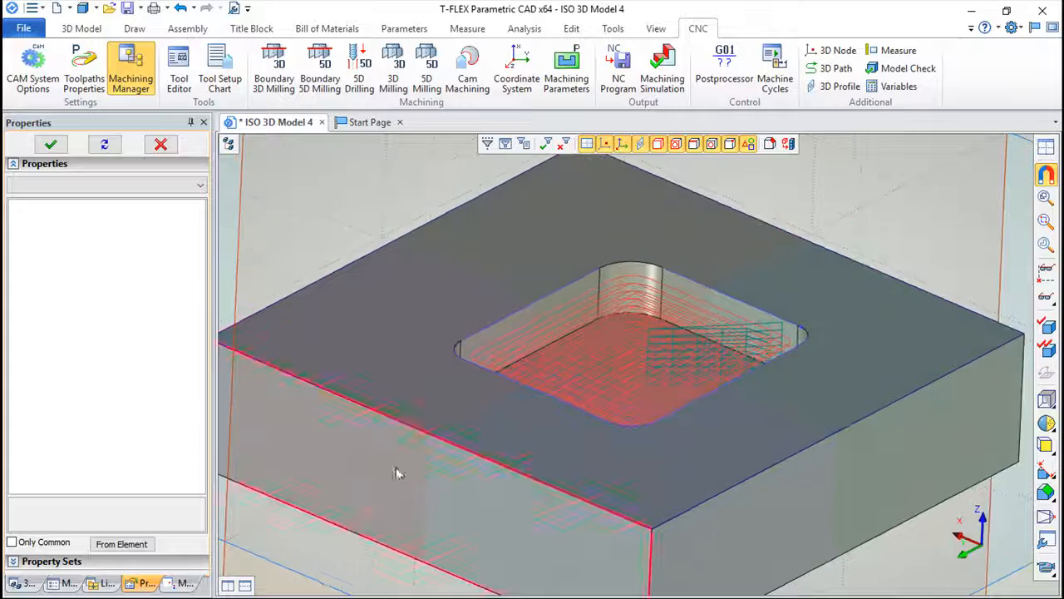
pyautogui.click(177, 585)
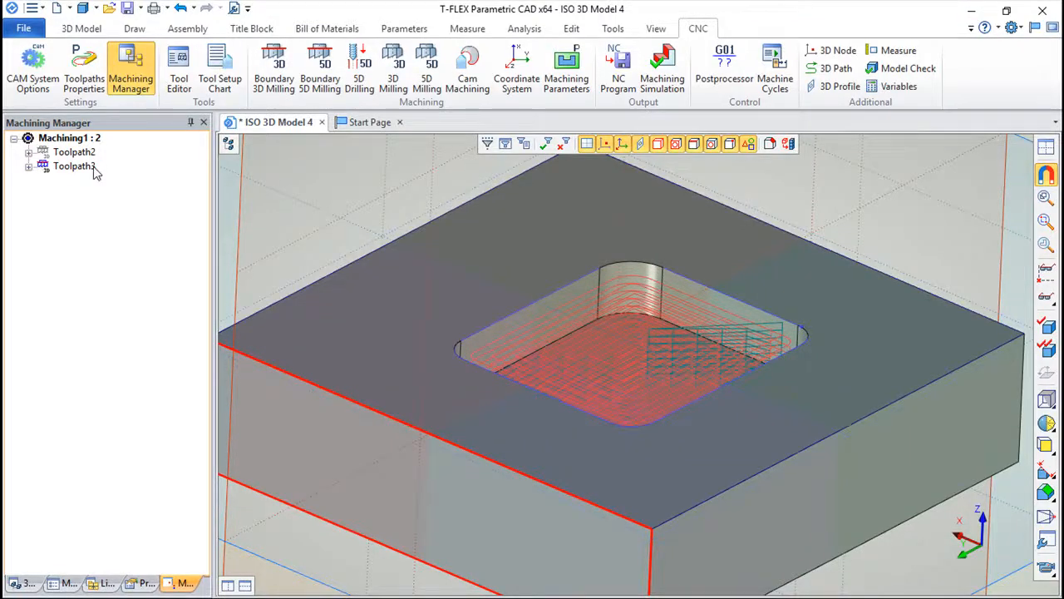
pyautogui.moveTo(497, 453); pyautogui.dragTo(470, 504)
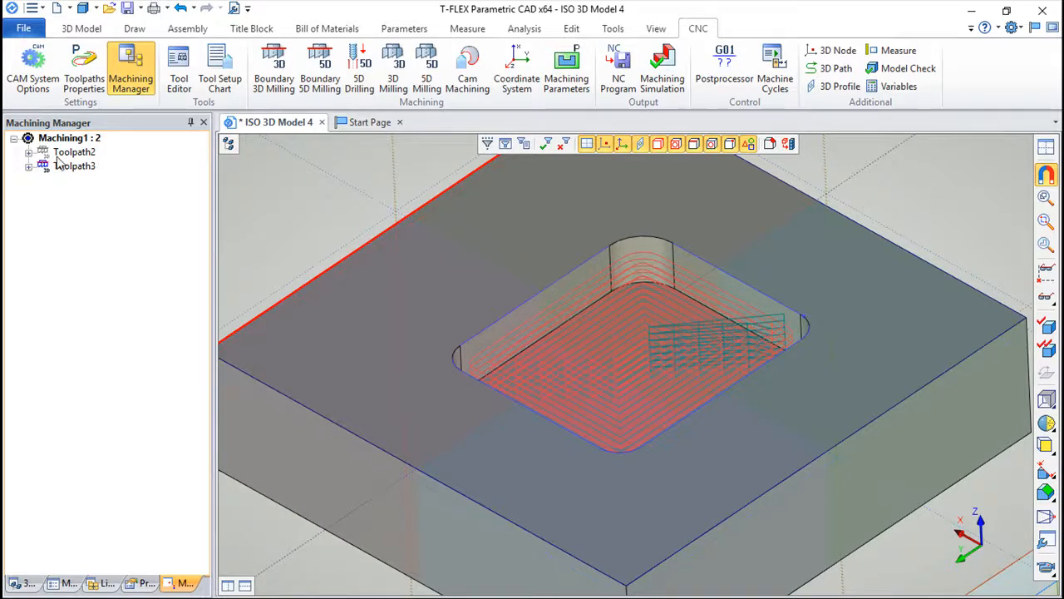
pyautogui.moveTo(494, 352); pyautogui.dragTo(461, 435)
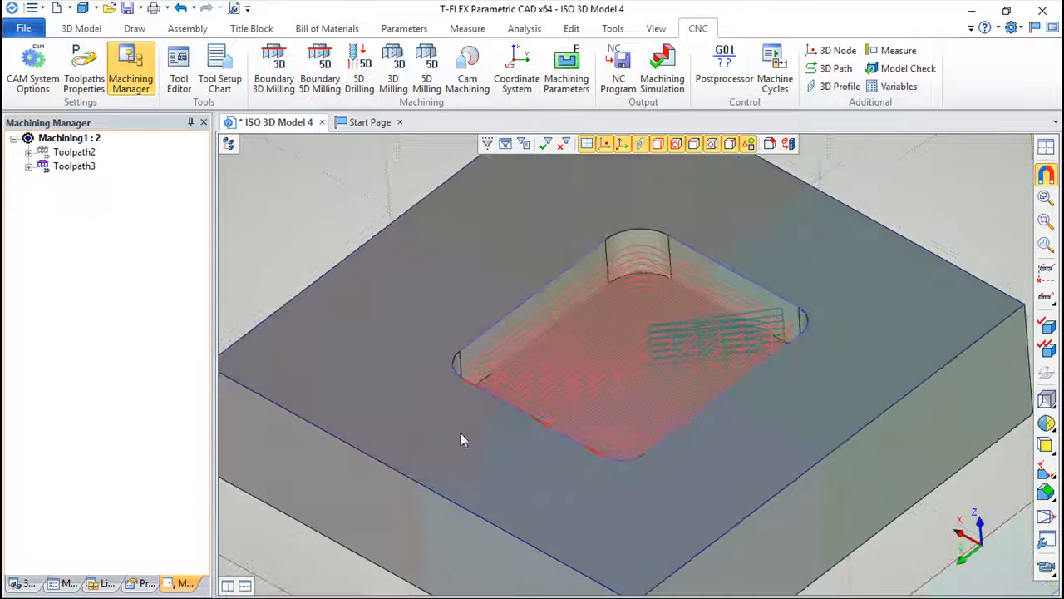
pyautogui.click(741, 489)
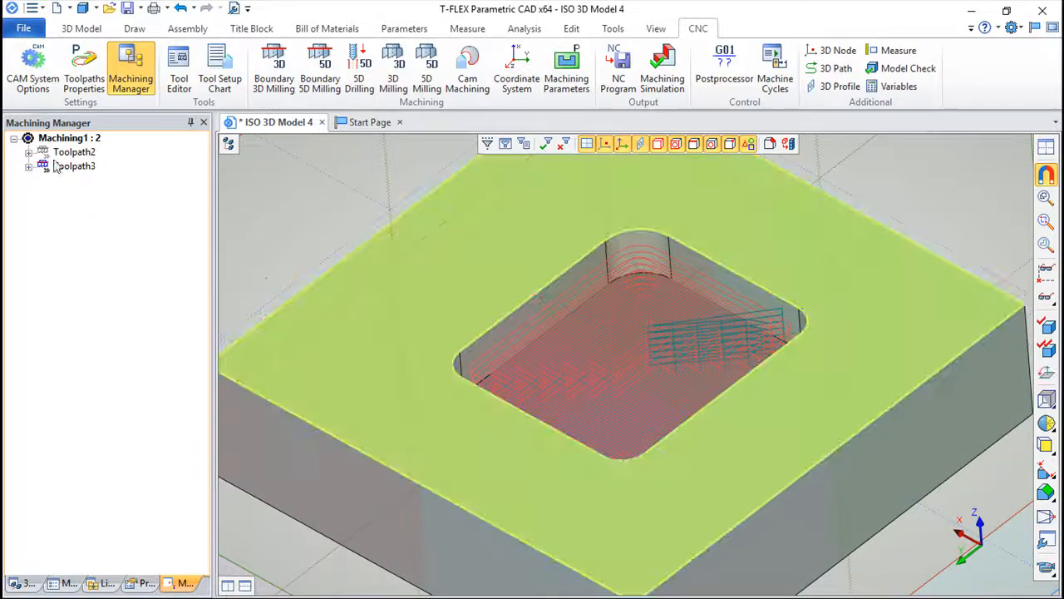
pyautogui.click(293, 219)
# Check the toolpath calculation parameters in the CAM system options without changing them.
pyautogui.click(33, 70)
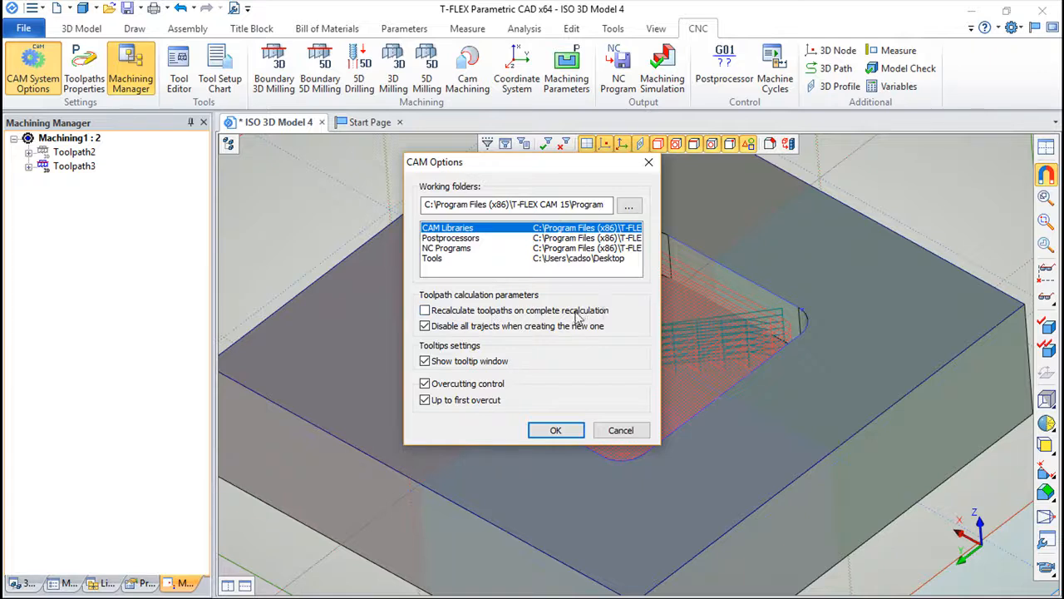
pyautogui.click(623, 433)
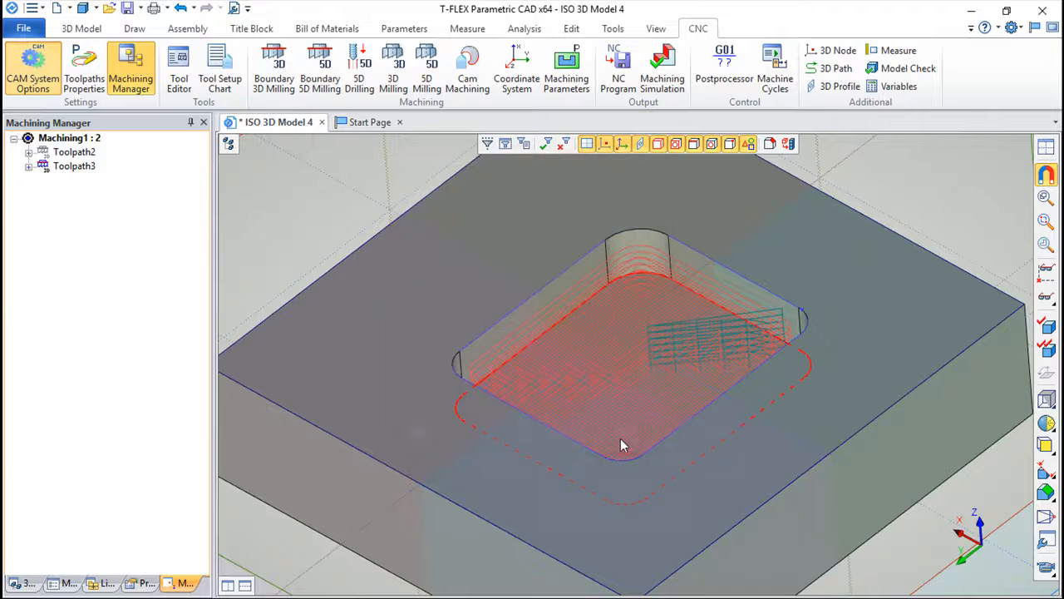
pyautogui.moveTo(856, 295); pyautogui.dragTo(885, 273)
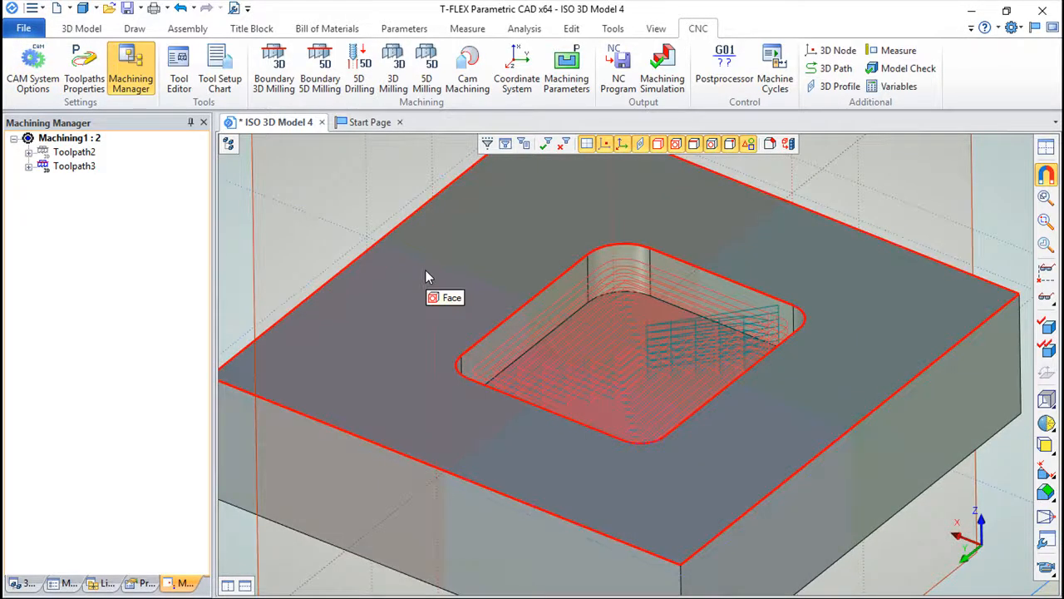
# Edit the pocket profile on the Top workplane and widen it by moving its left vertical construction line outward.
pyautogui.click(228, 144)
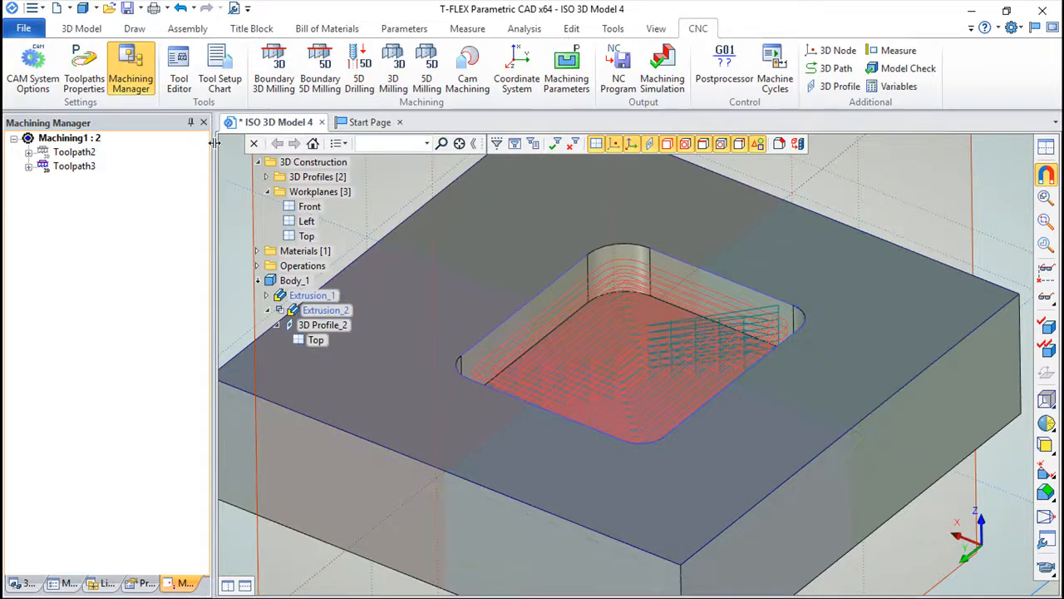
pyautogui.rightClick(315, 347)
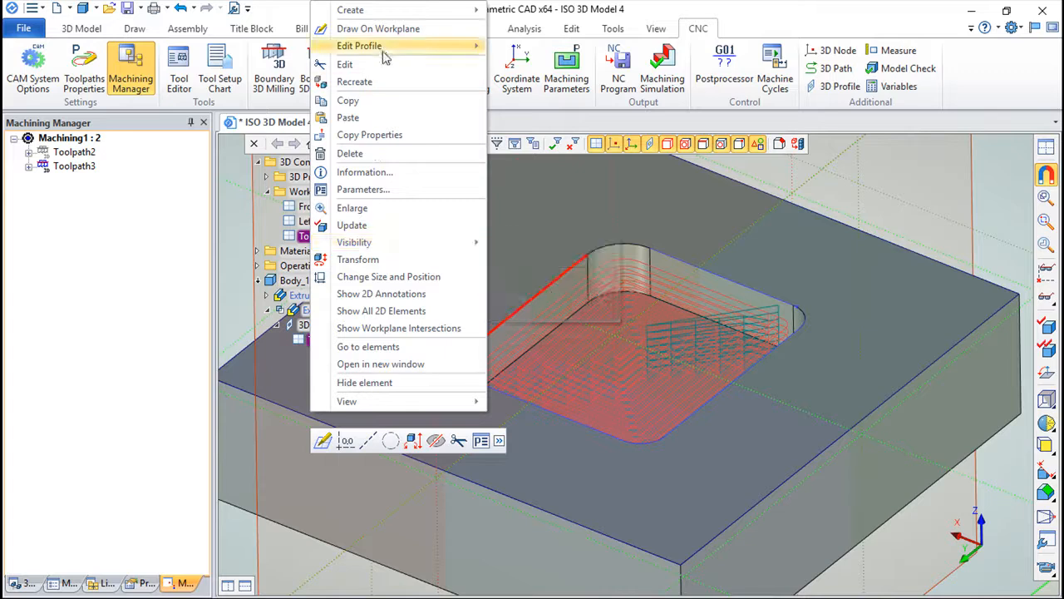
pyautogui.moveTo(385, 50)
pyautogui.click(532, 71)
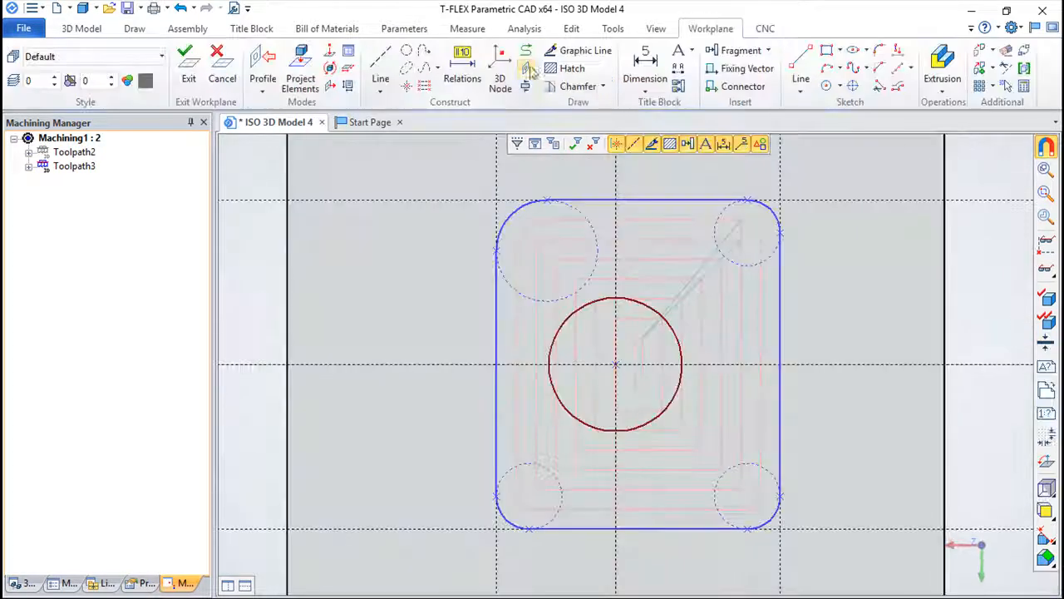
pyautogui.moveTo(496, 177); pyautogui.dragTo(423, 171)
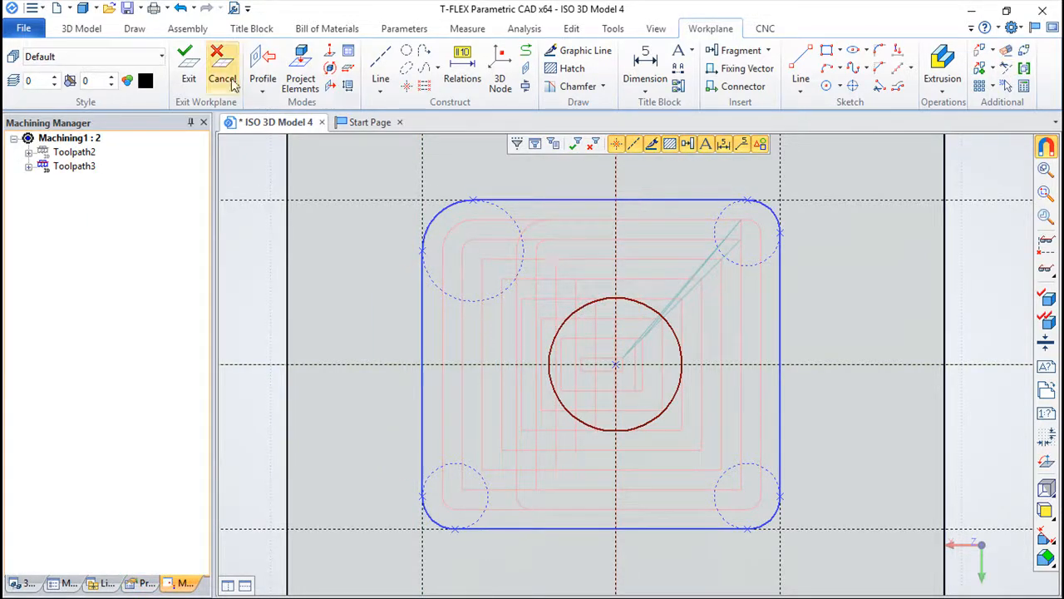
pyautogui.click(189, 70)
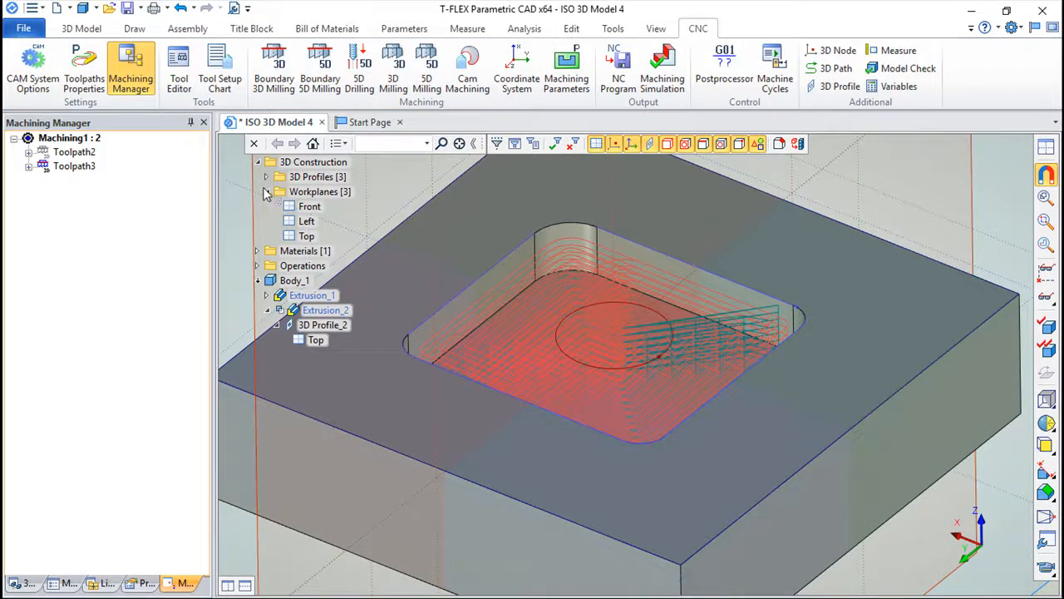
# Enable recalculating toolpaths on complete recalculation in the CAM system options.
pyautogui.click(33, 73)
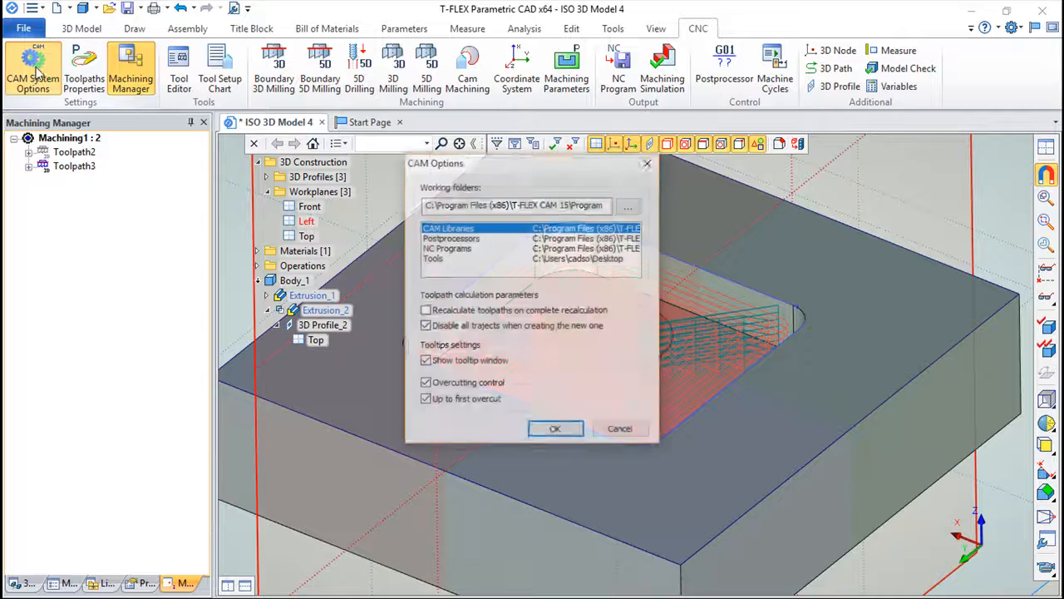
pyautogui.click(424, 311)
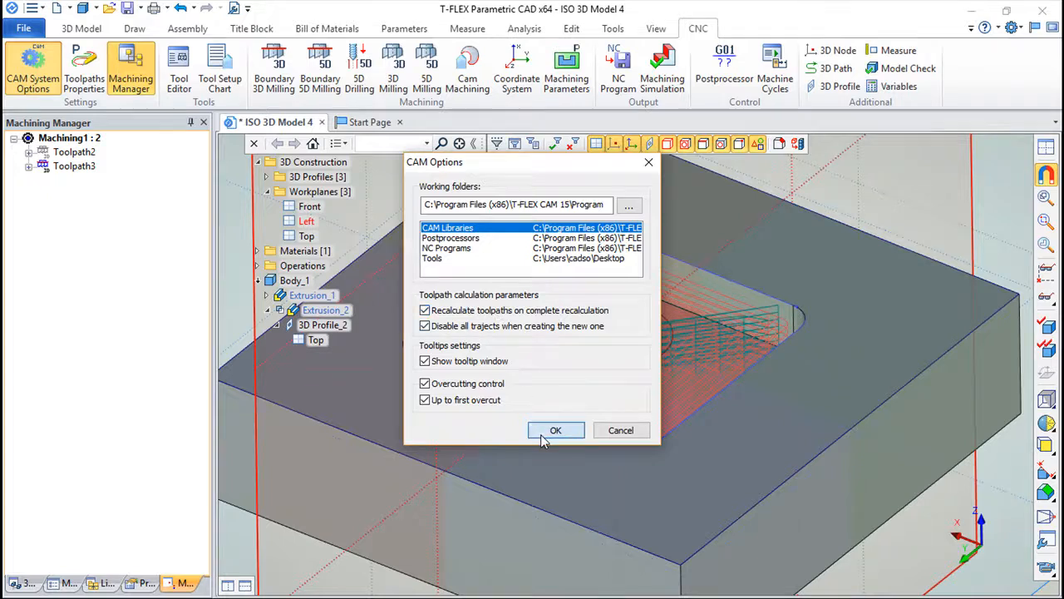
pyautogui.click(540, 433)
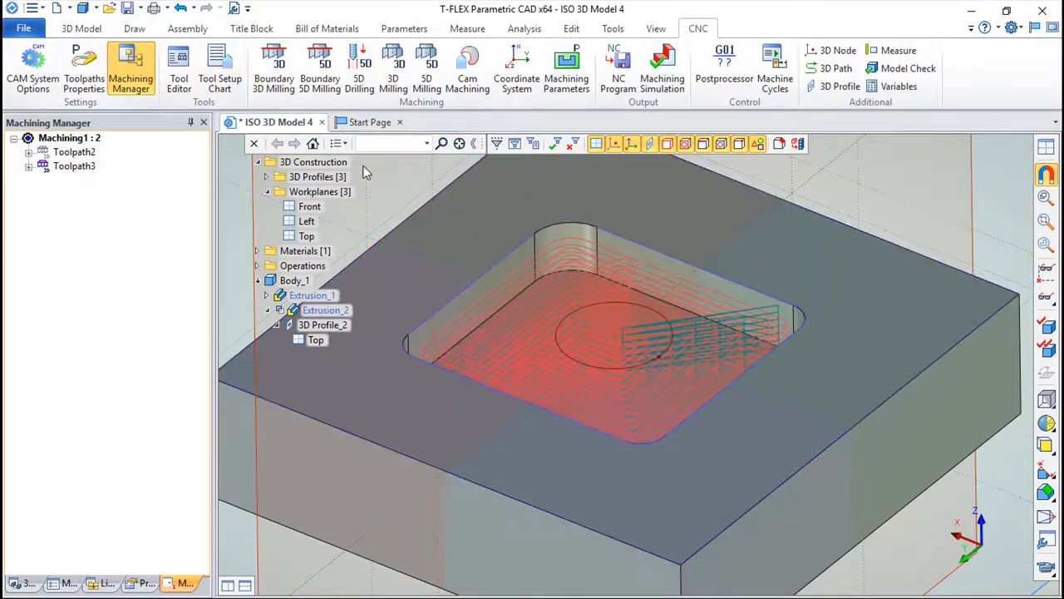
# Widen the pocket profile on the Top workplane further outward on its left side, and rebuild Machining1.
pyautogui.click(320, 341)
pyautogui.rightClick(329, 342)
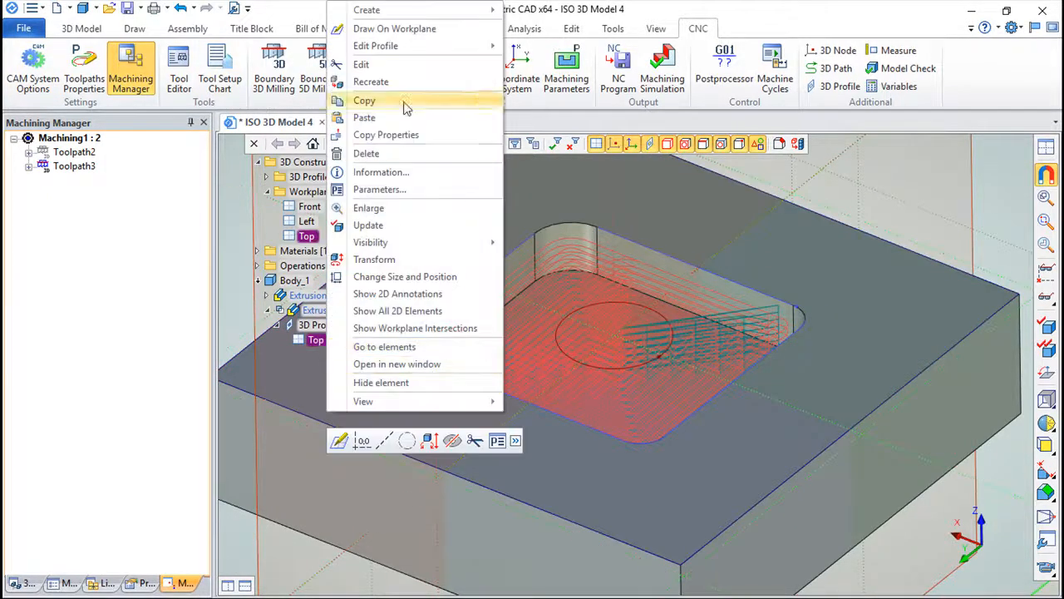
pyautogui.moveTo(382, 46)
pyautogui.click(555, 66)
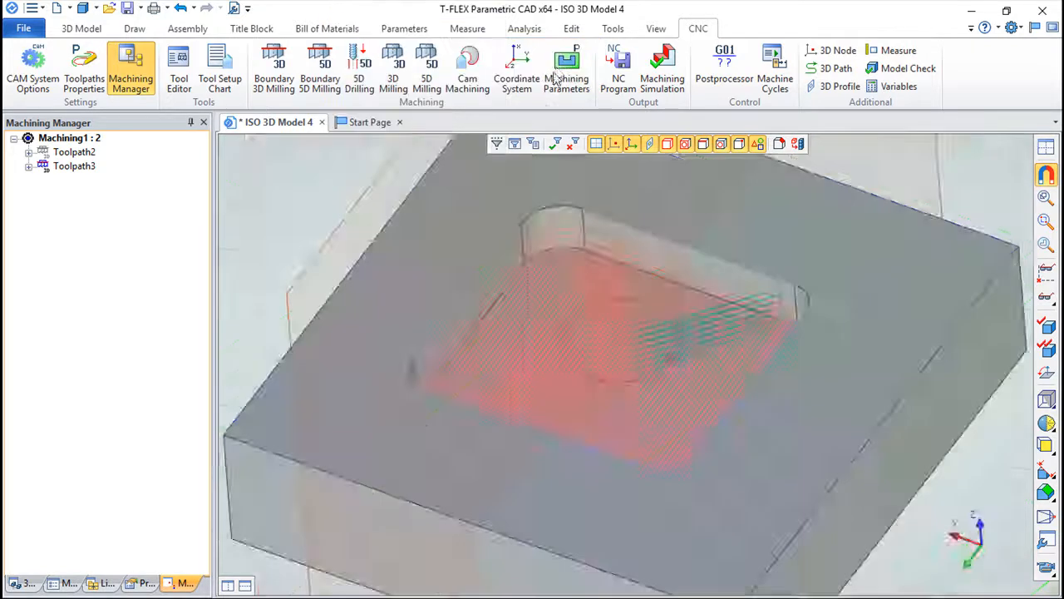
pyautogui.moveTo(474, 174); pyautogui.dragTo(408, 178)
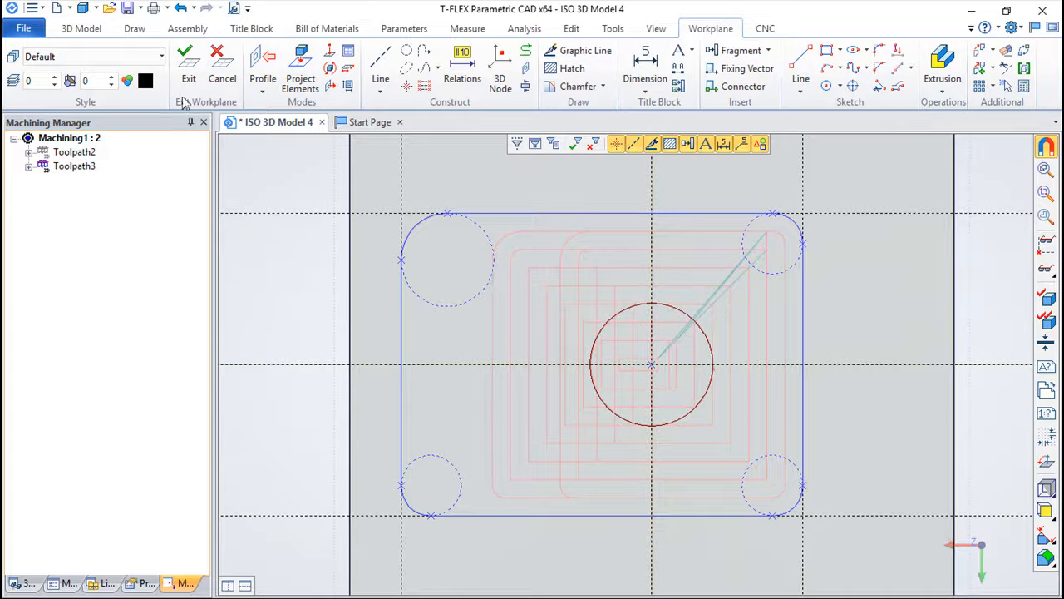
pyautogui.click(189, 71)
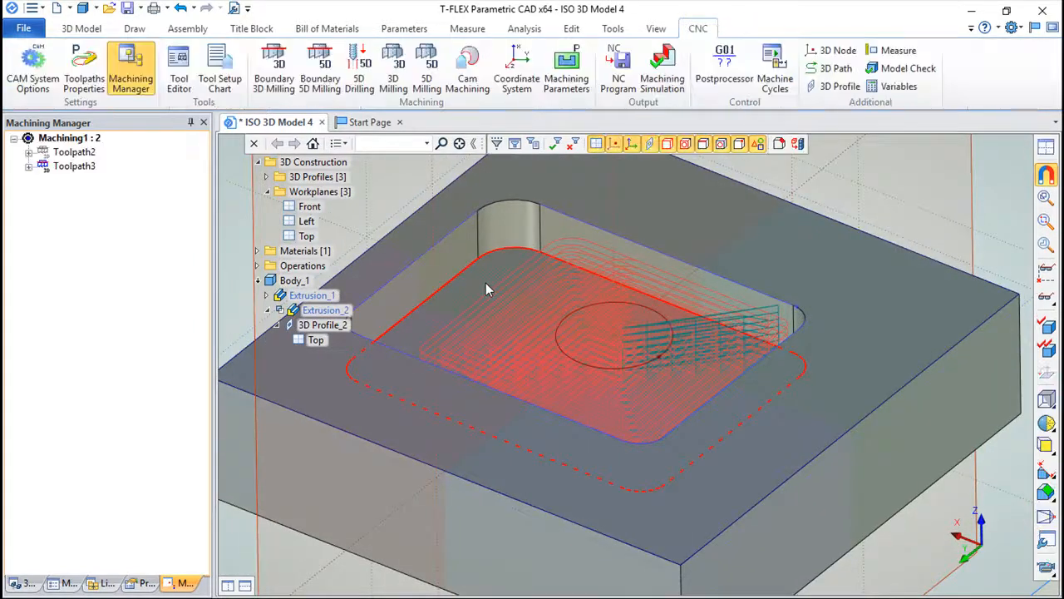
pyautogui.rightClick(57, 139)
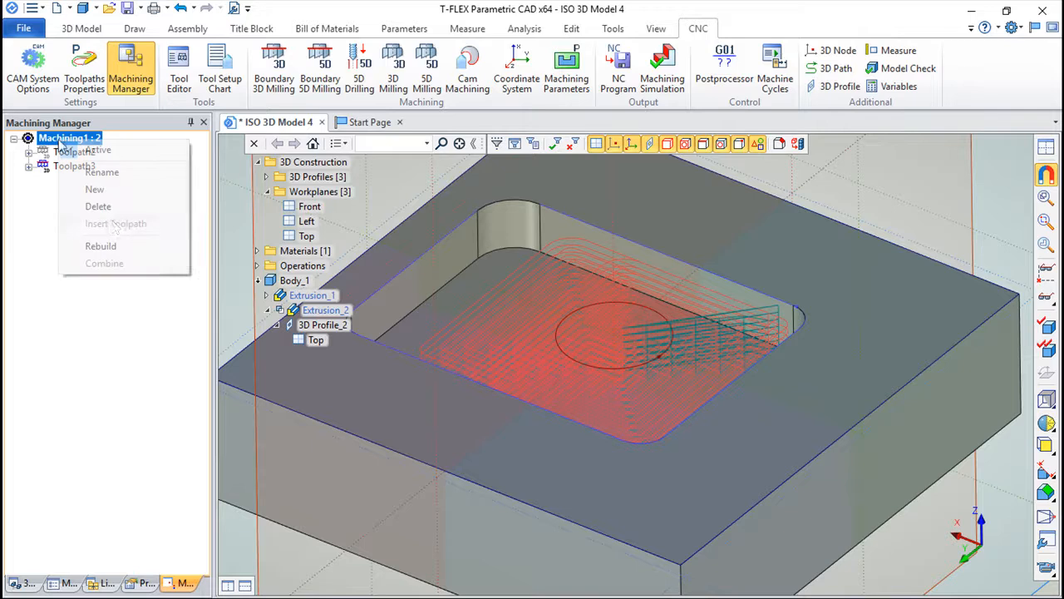
pyautogui.click(114, 246)
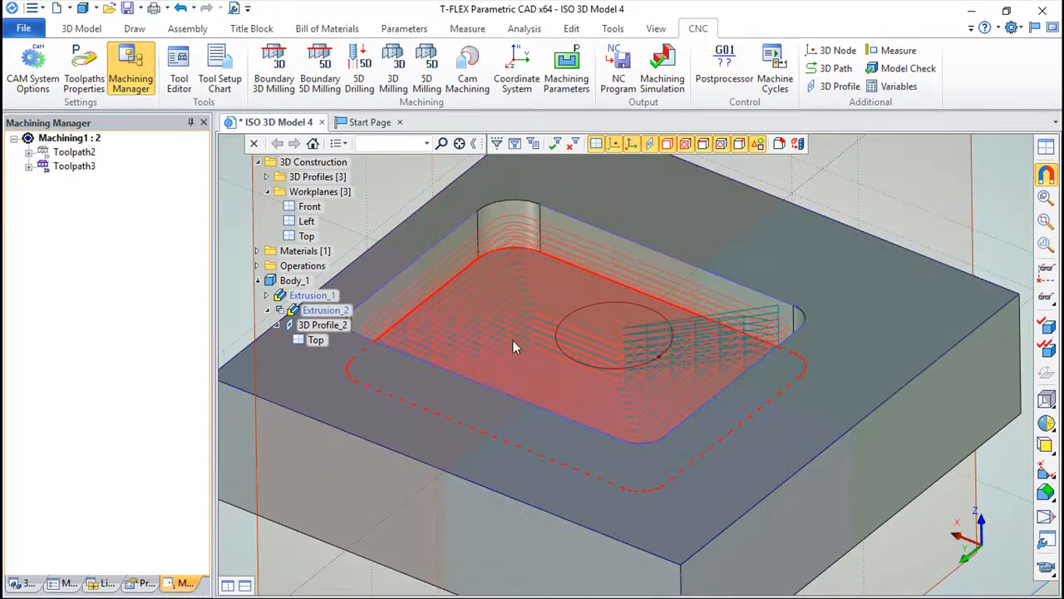
# Review the tooltip and overcutting control settings in the CAM system options, keeping the tooltip window and overcutting options enabled.
pyautogui.click(30, 65)
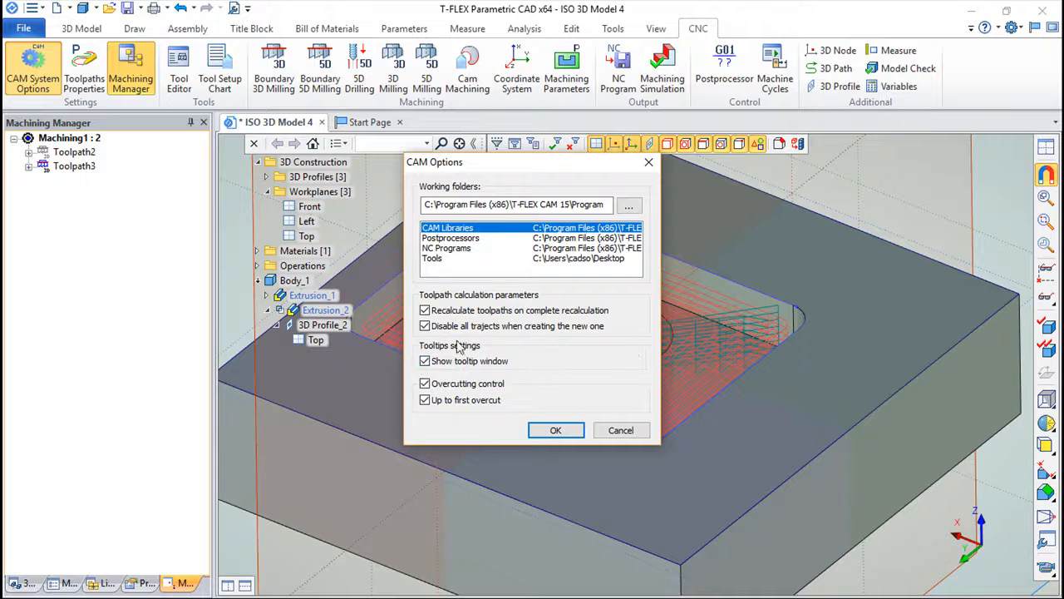
pyautogui.click(425, 361)
pyautogui.click(424, 361)
pyautogui.moveTo(539, 162); pyautogui.dragTo(782, 230)
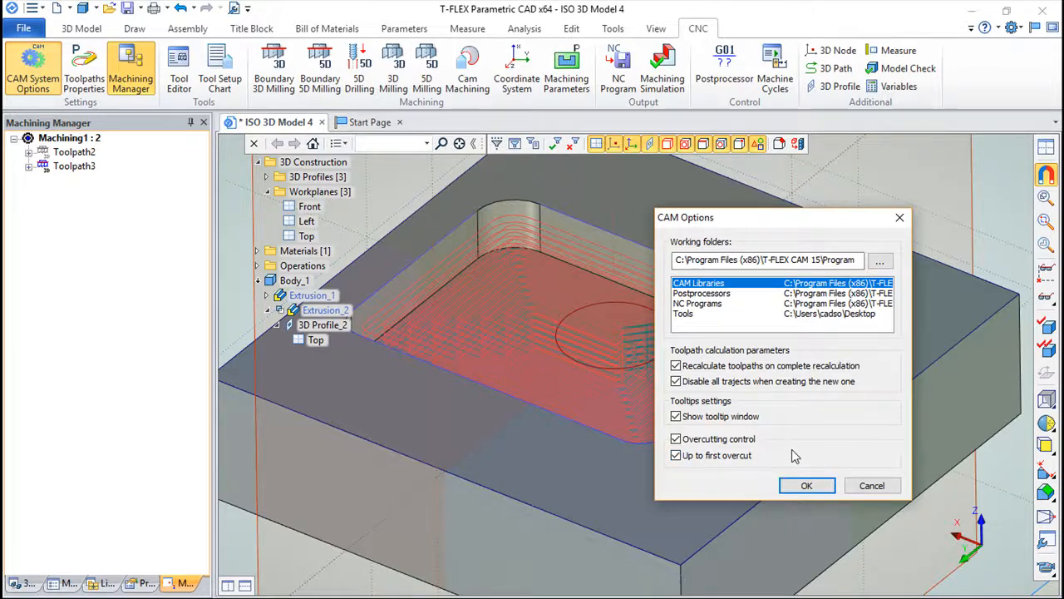
pyautogui.click(805, 486)
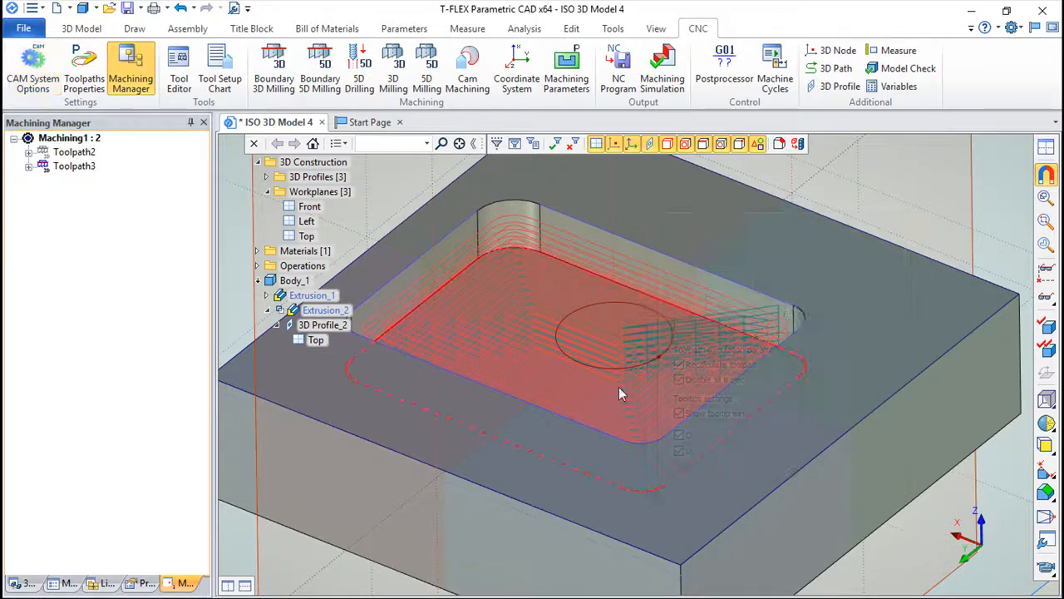